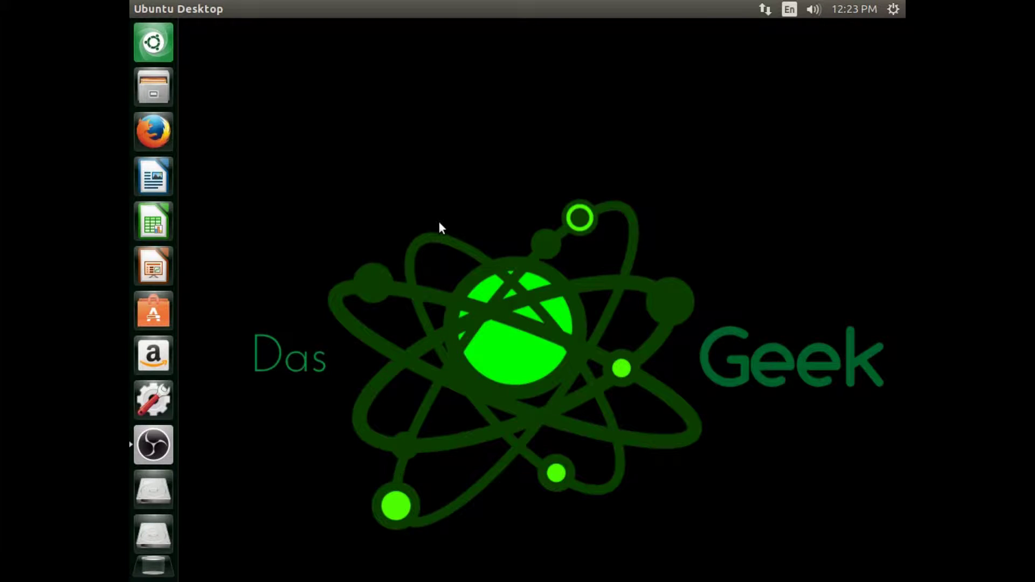
Show the Ethernet connection information (IP 192.168.1.15) and select the primary DNS 192.168.1.1.
{"action": "left_click", "coordinate": [767, 9]}
{"action": "left_click", "coordinate": [771, 134]}
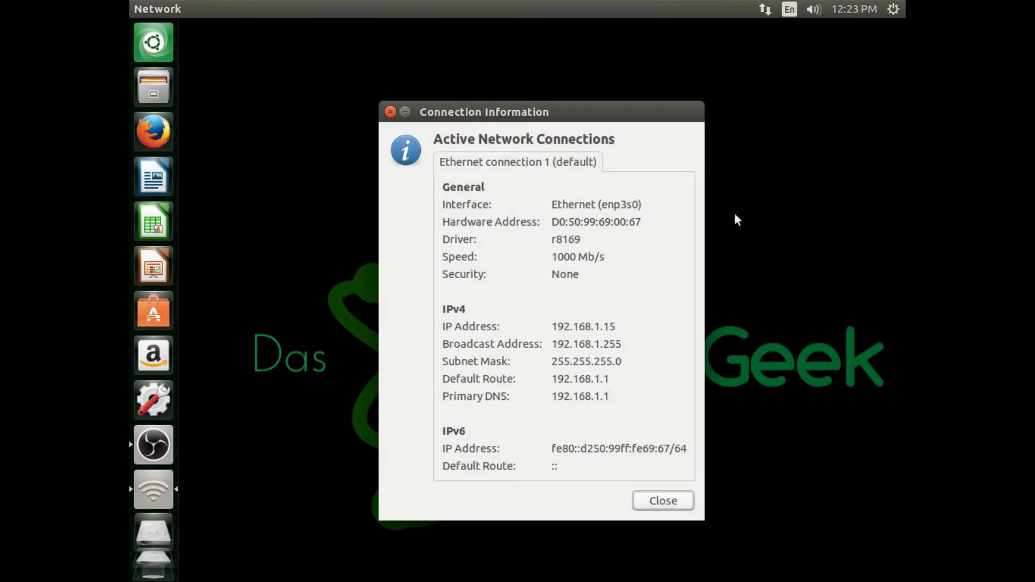
{"action": "left_click_drag", "start_coordinate": [536, 114], "coordinate": [730, 85]}
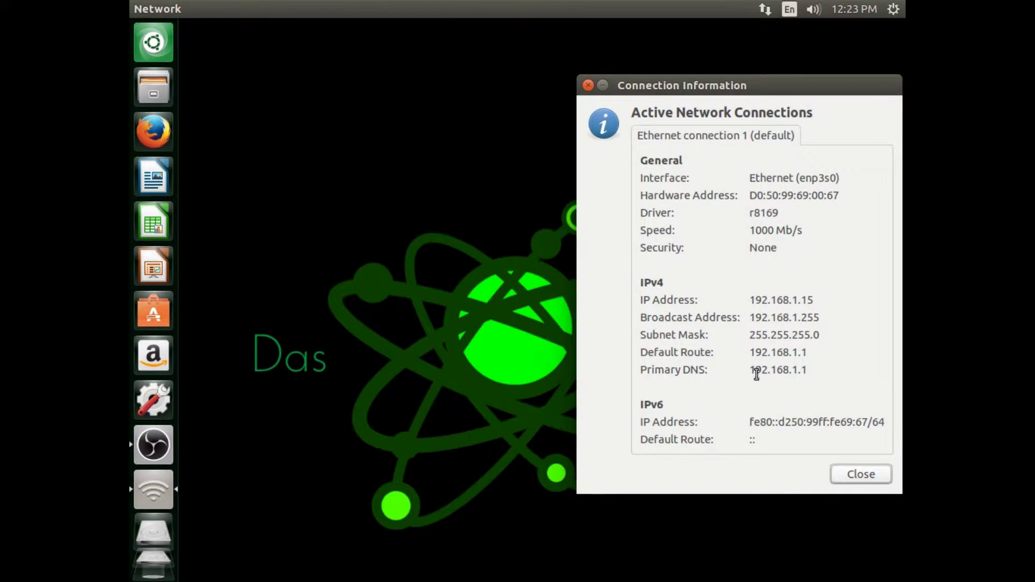
{"action": "left_click_drag", "start_coordinate": [807, 370], "coordinate": [749, 369]}
In a new terminal, run ifconfig, ip route show and ifconfig -a.
{"action": "key", "text": "ctrl+alt+t"}
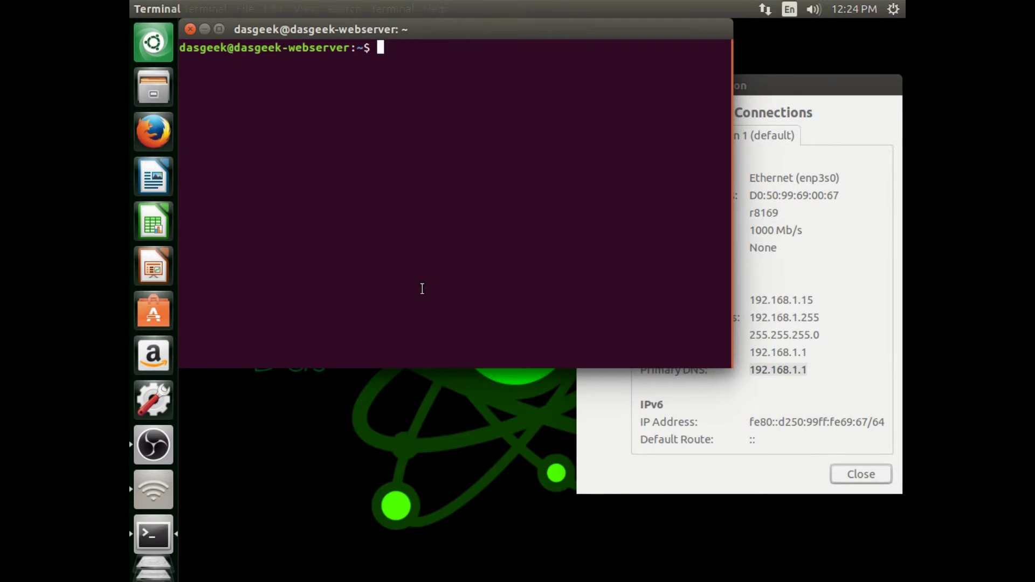
{"action": "type", "text": "ifconfig"}
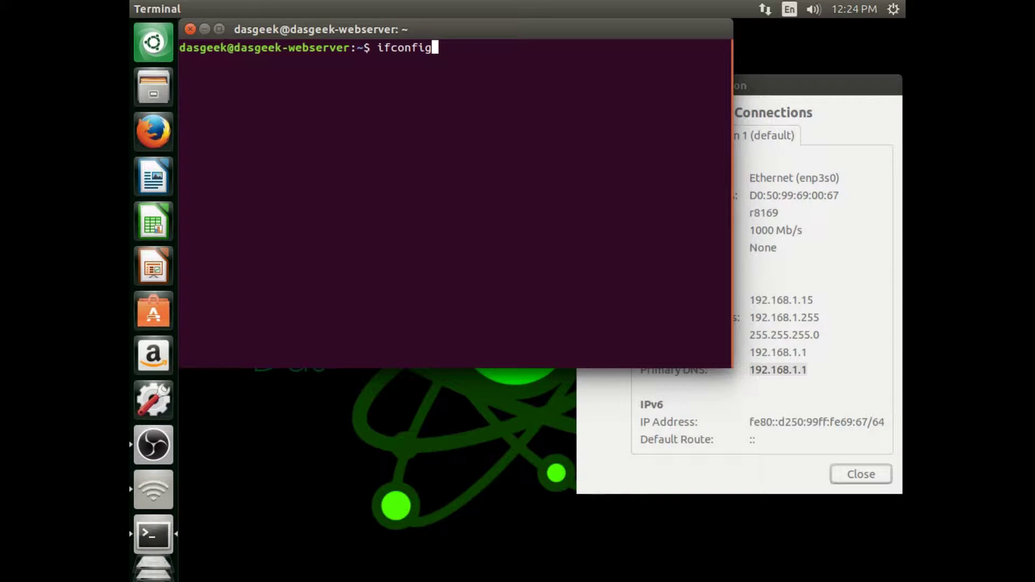
{"action": "key", "text": "Return"}
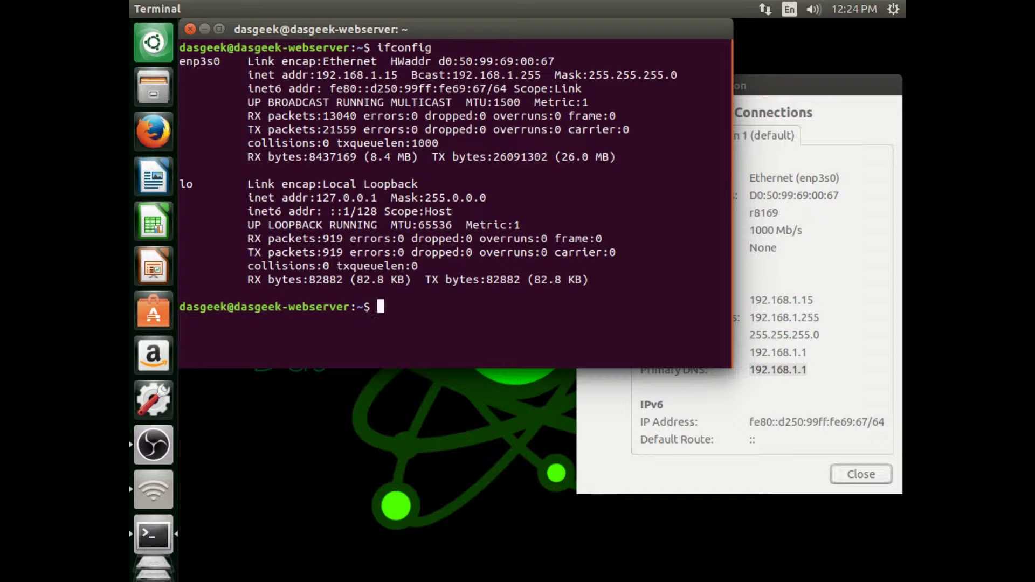
{"action": "type", "text": "ip route show"}
{"action": "key", "text": "Return"}
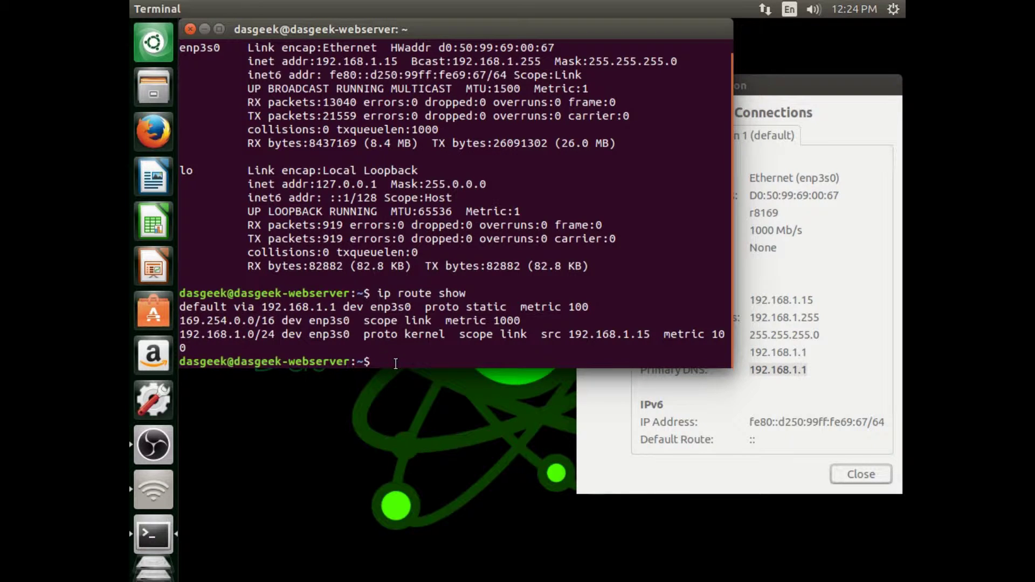
{"action": "type", "text": "ifconfig -a"}
{"action": "key", "text": "Return"}
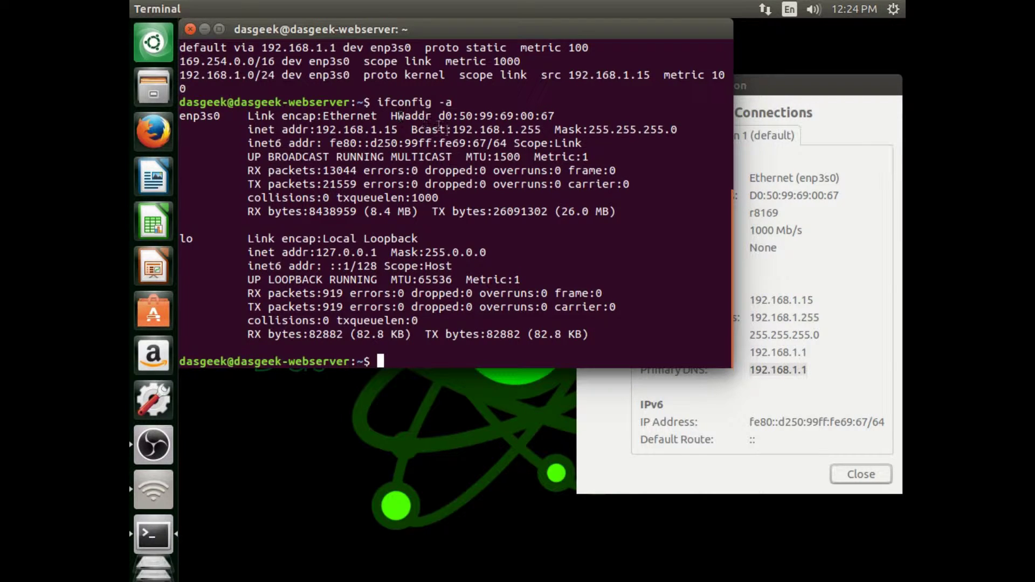
Disconnect the wired Ethernet and open Ethernet connection 1 for editing.
{"action": "left_click", "coordinate": [763, 6]}
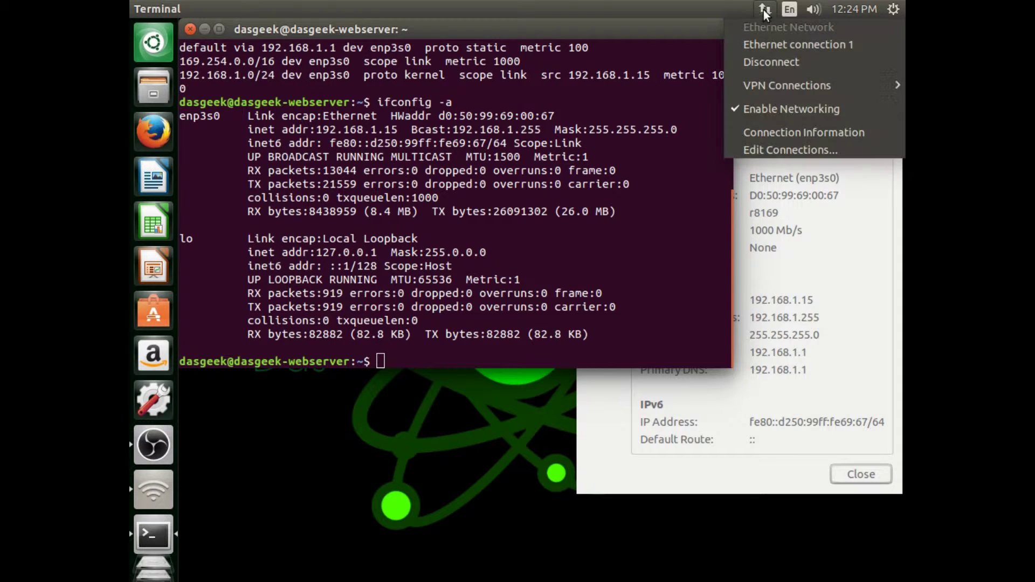
{"action": "left_click", "coordinate": [758, 36]}
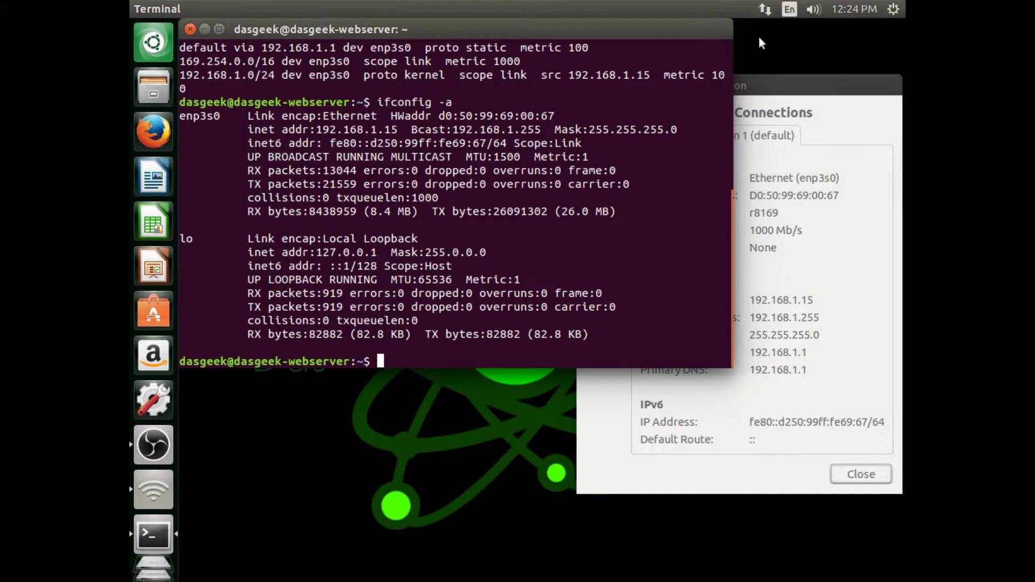
{"action": "left_click", "coordinate": [763, 8]}
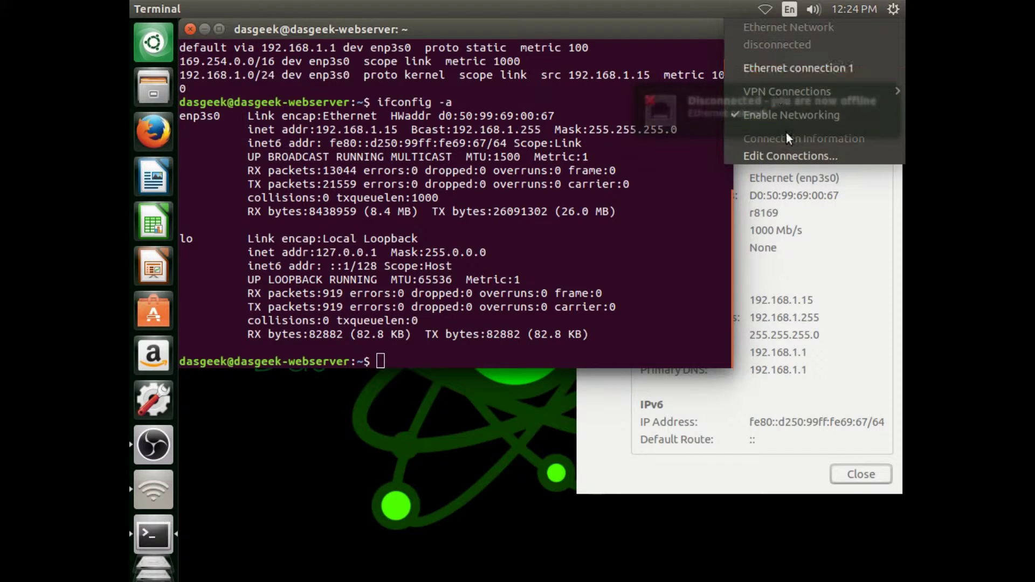
{"action": "left_click", "coordinate": [786, 157]}
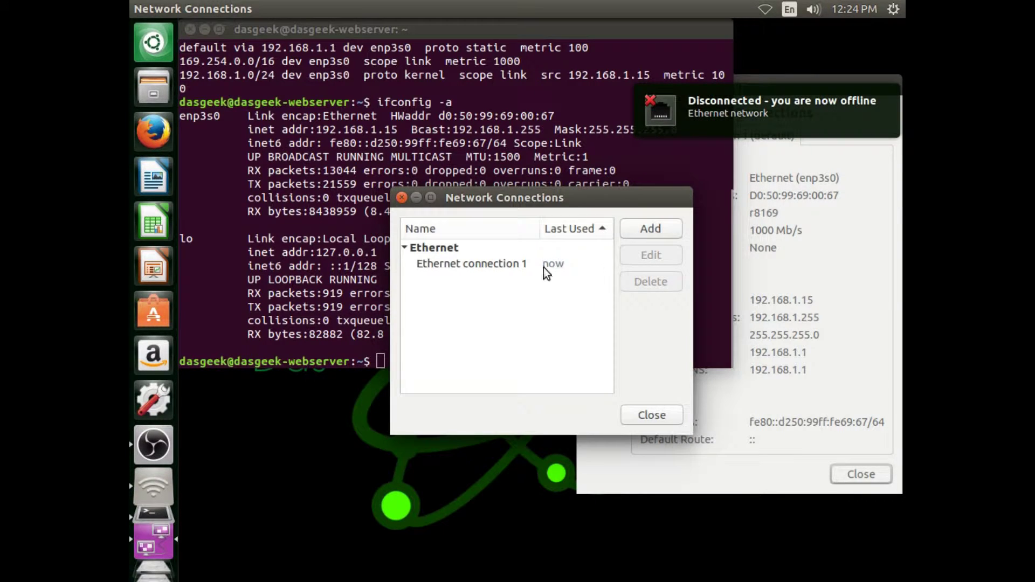
{"action": "left_click", "coordinate": [544, 264]}
{"action": "double_click", "coordinate": [560, 267]}
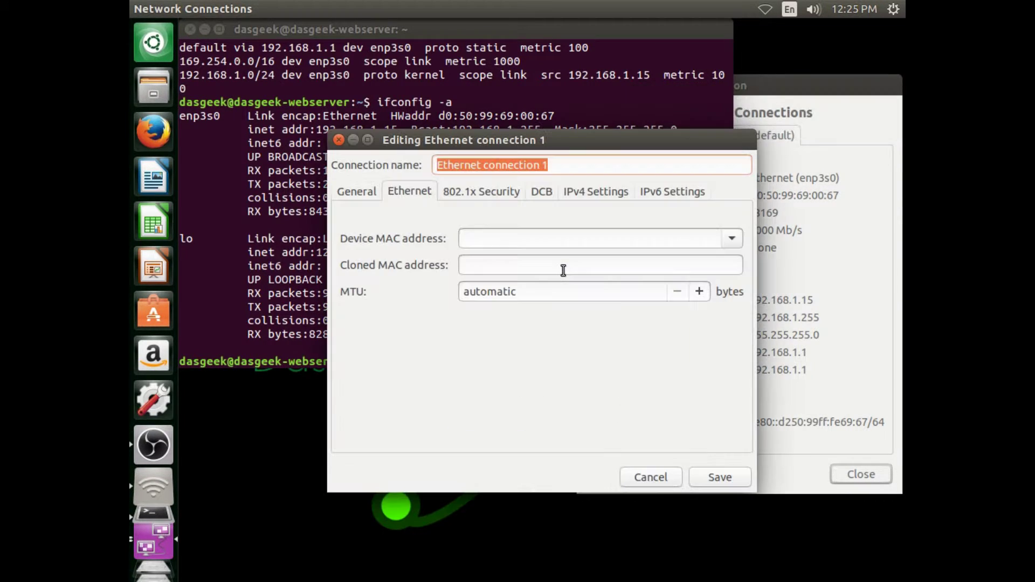
Set the IPv4 method to Manual and add a blank address row.
{"action": "left_click", "coordinate": [577, 195]}
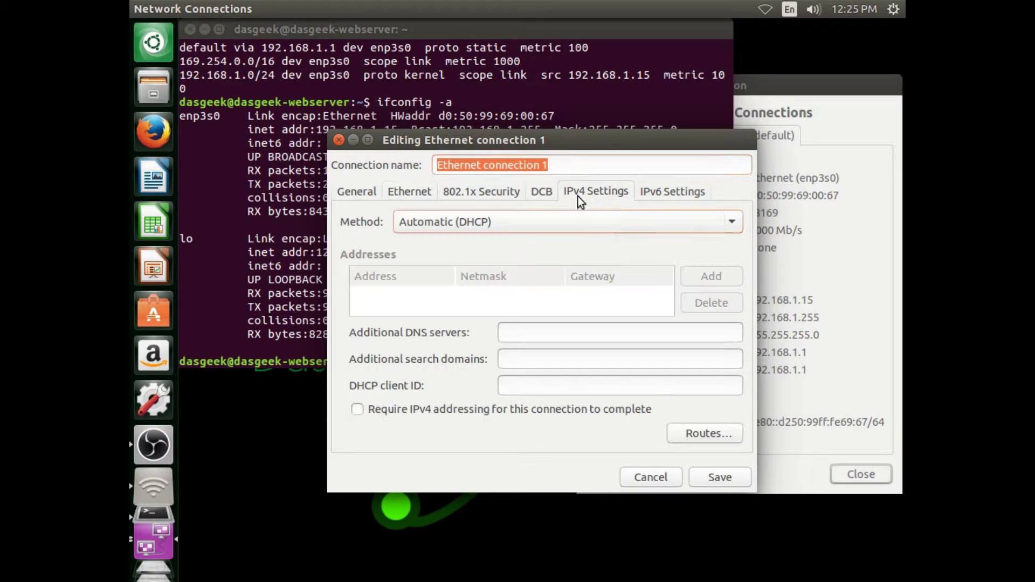
{"action": "left_click", "coordinate": [548, 226]}
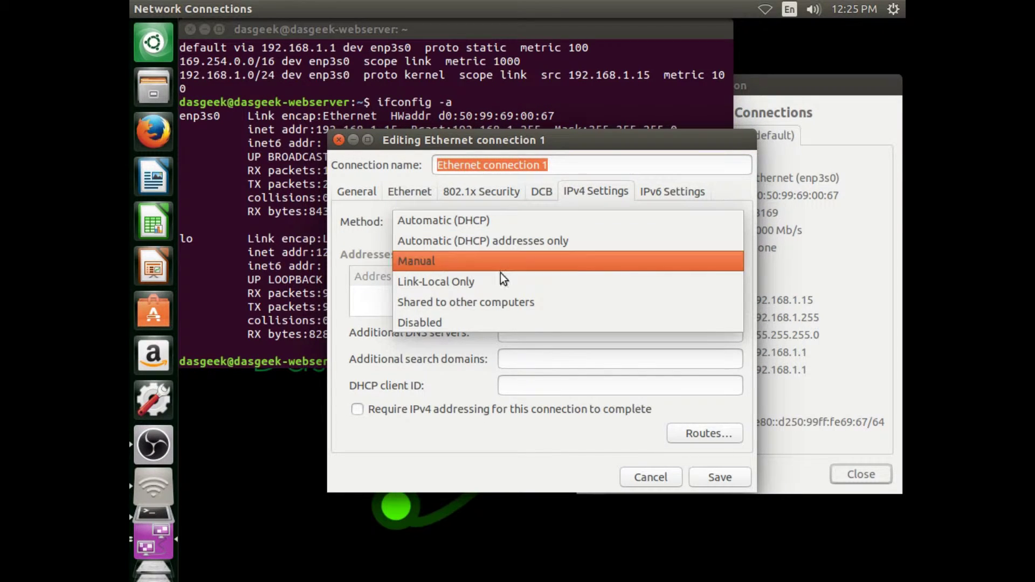
{"action": "left_click", "coordinate": [475, 265]}
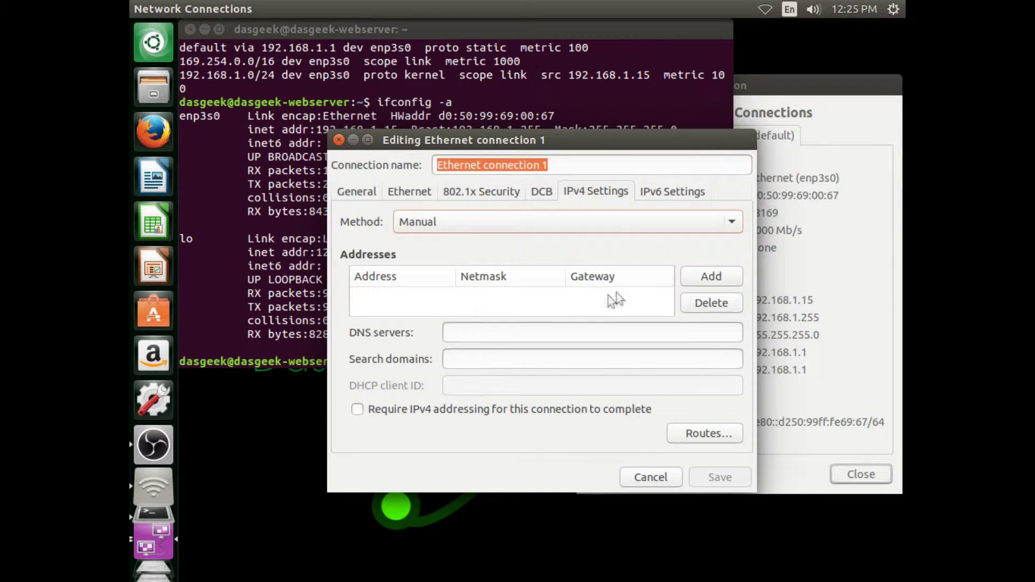
{"action": "left_click", "coordinate": [695, 278]}
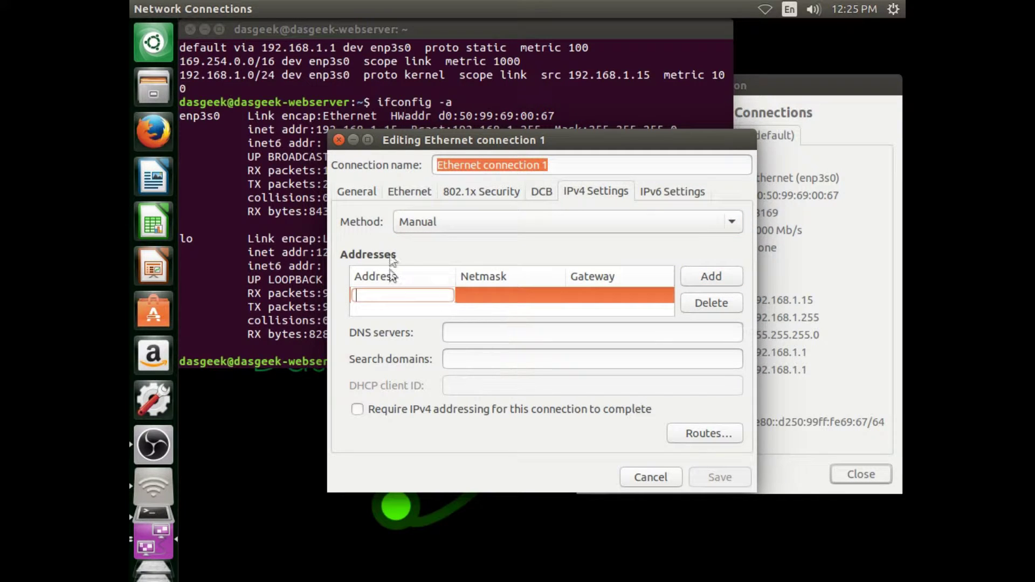
{"action": "left_click_drag", "start_coordinate": [455, 141], "coordinate": [362, 197]}
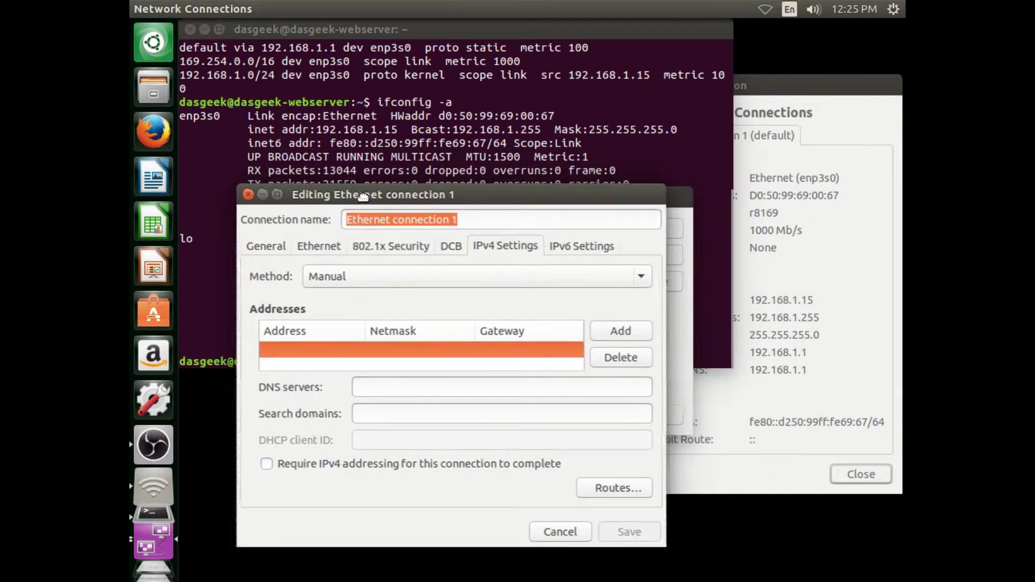
{"action": "left_click", "coordinate": [285, 351]}
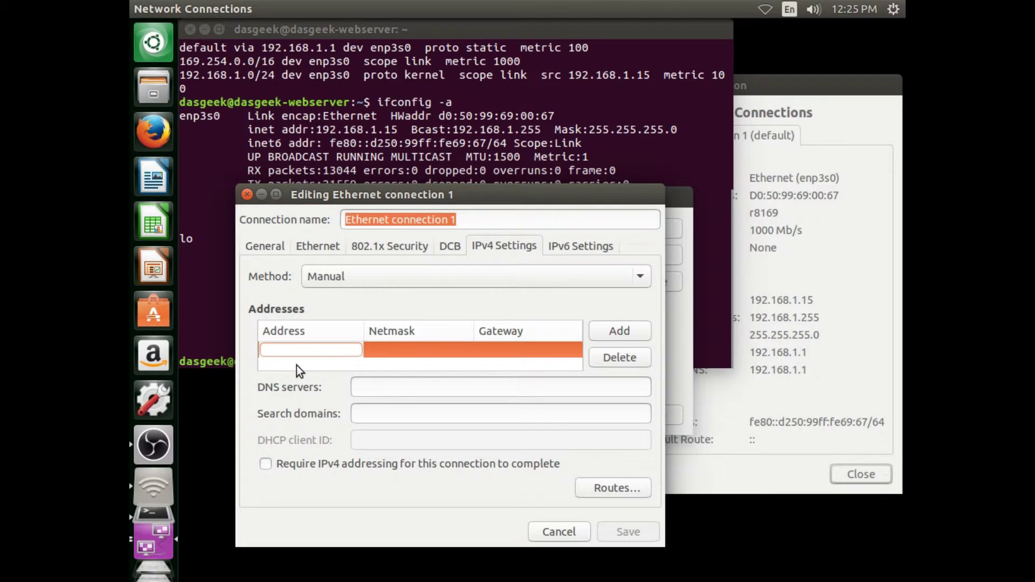
Enter address 192.168.1.100 and netmask 255.255.255.0 in the new row.
{"action": "type", "text": "192."}
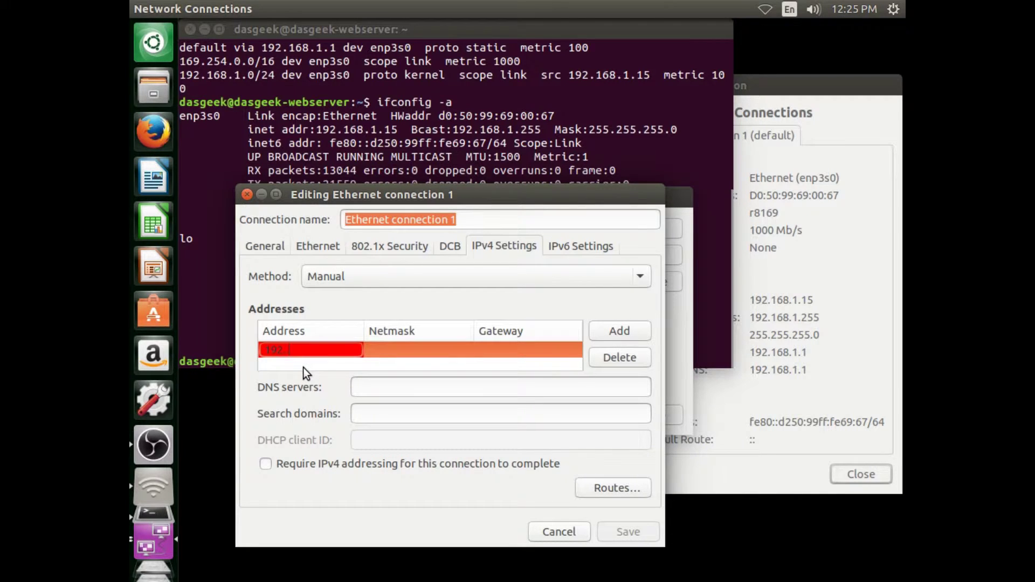
{"action": "type", "text": "."}
{"action": "type", "text": "168"}
{"action": "type", "text": ".1.100"}
{"action": "key", "text": "Tab"}
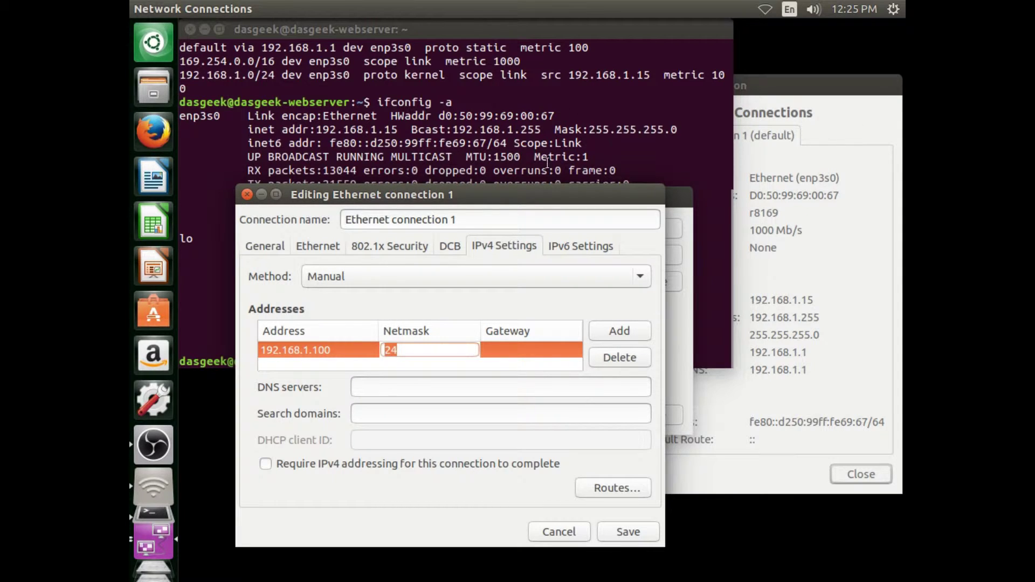
{"action": "type", "text": "255"}
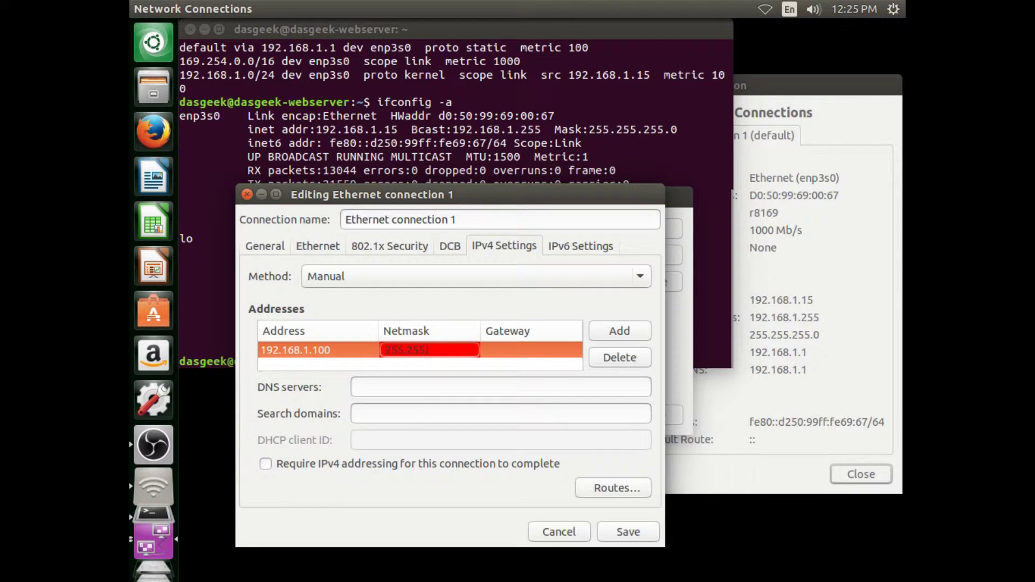
{"action": "type", "text": ".255.255.0"}
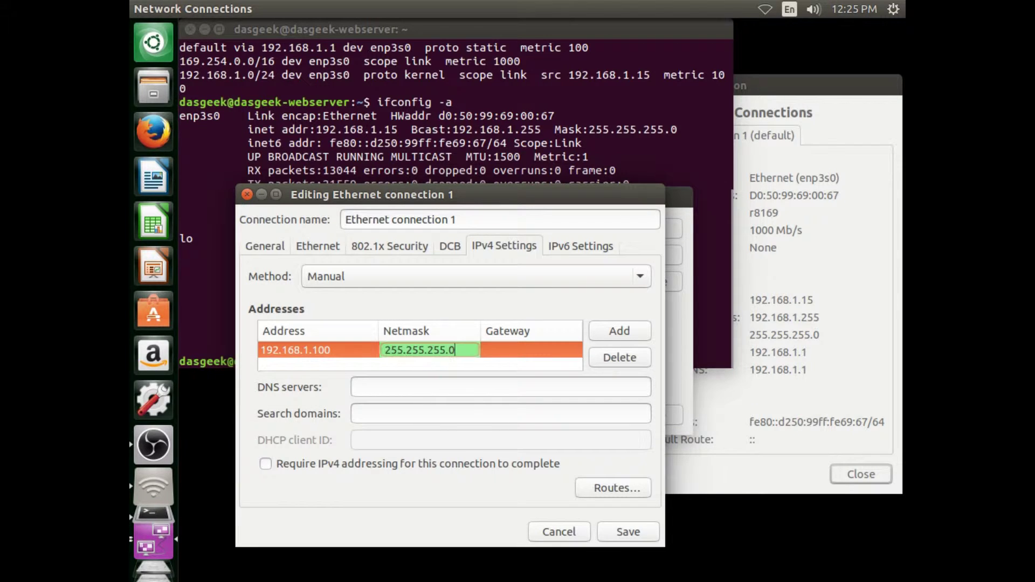
{"action": "key", "text": "Tab"}
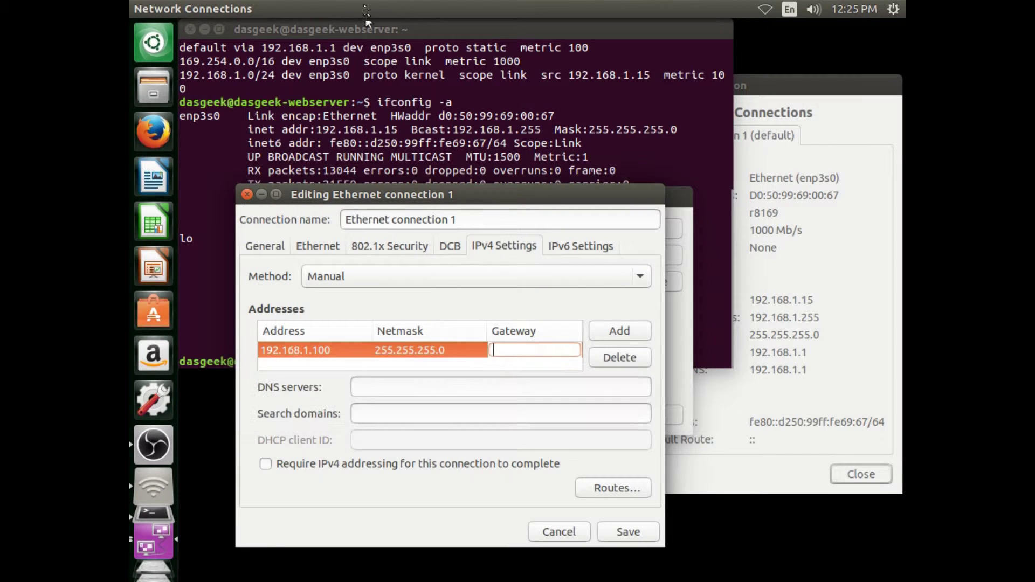
{"action": "left_click", "coordinate": [777, 370]}
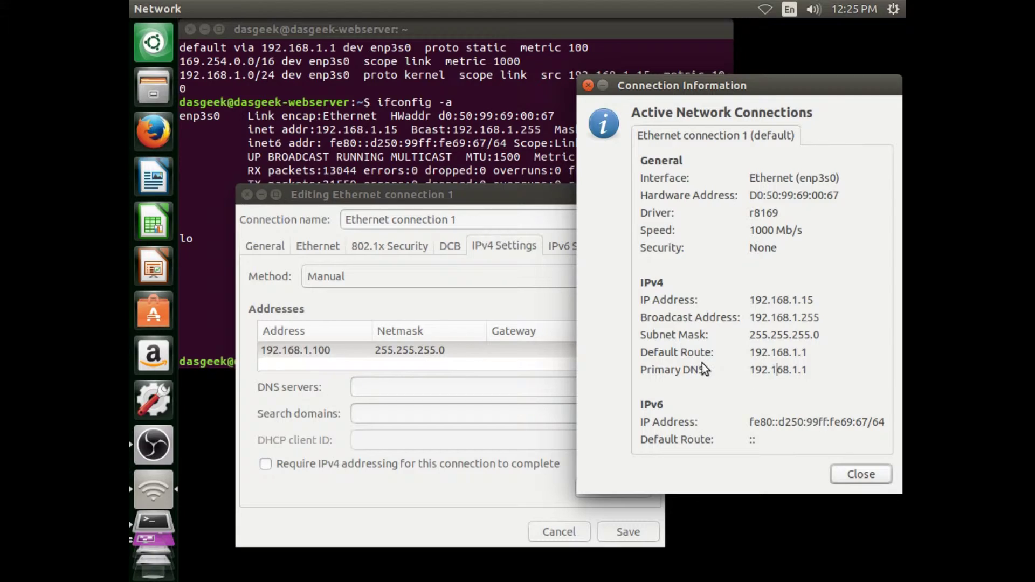
Rerun ip route show in the terminal to list the routing table.
{"action": "left_click_drag", "start_coordinate": [456, 193], "coordinate": [433, 335]}
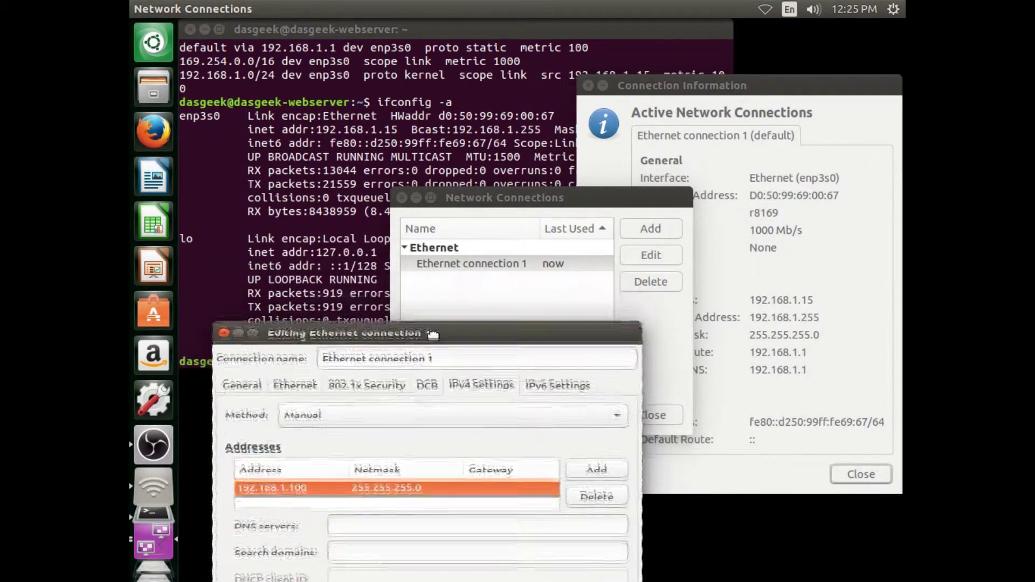
{"action": "left_click", "coordinate": [777, 317]}
{"action": "left_click", "coordinate": [307, 270]}
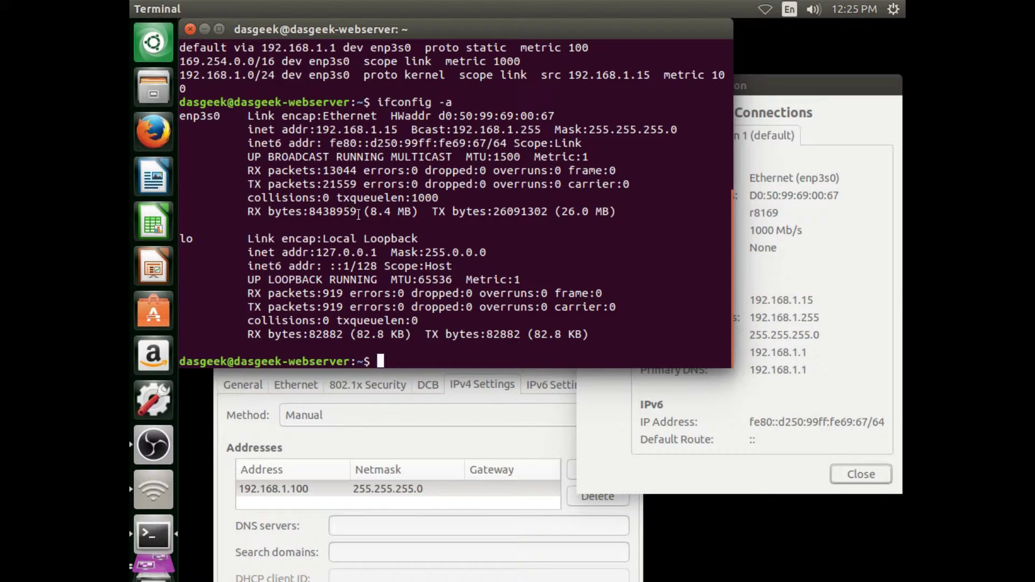
{"action": "key", "text": "Up"}
{"action": "key", "text": "Up"}
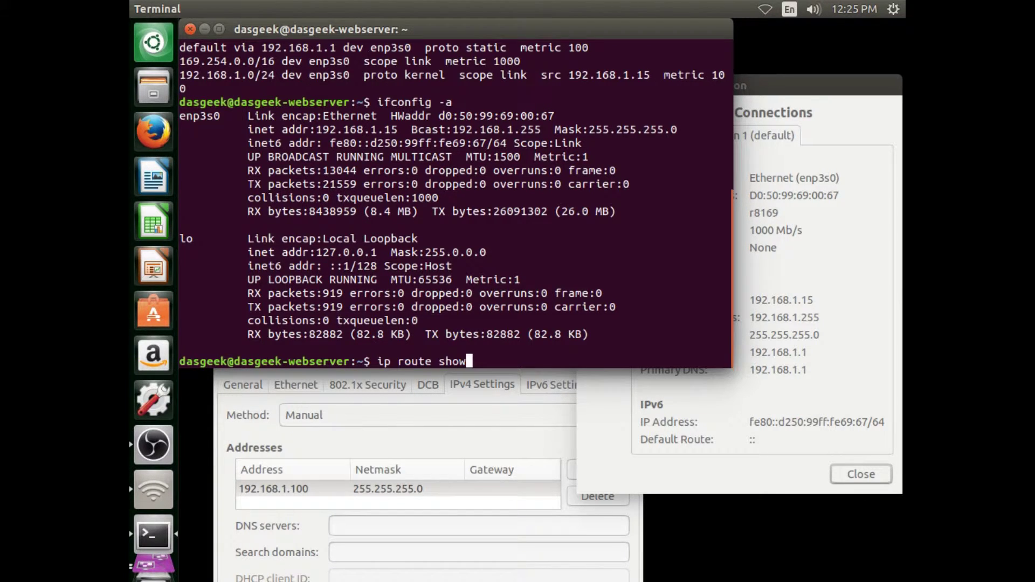
{"action": "key", "text": "Return"}
{"action": "scroll", "coordinate": [418, 303], "scroll_direction": "up", "scroll_amount": 3}
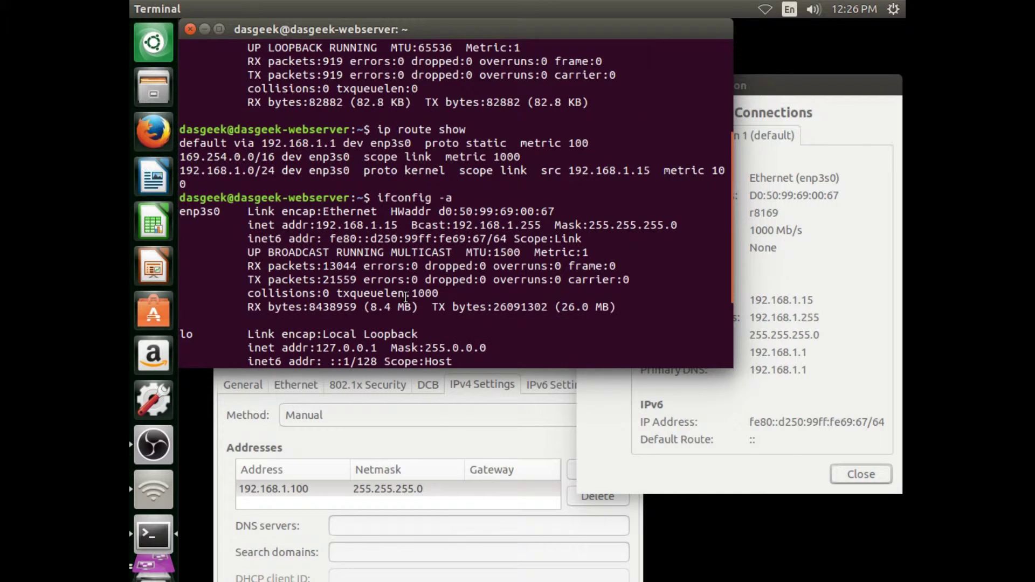
{"action": "scroll", "coordinate": [425, 286], "scroll_direction": "down", "scroll_amount": 3}
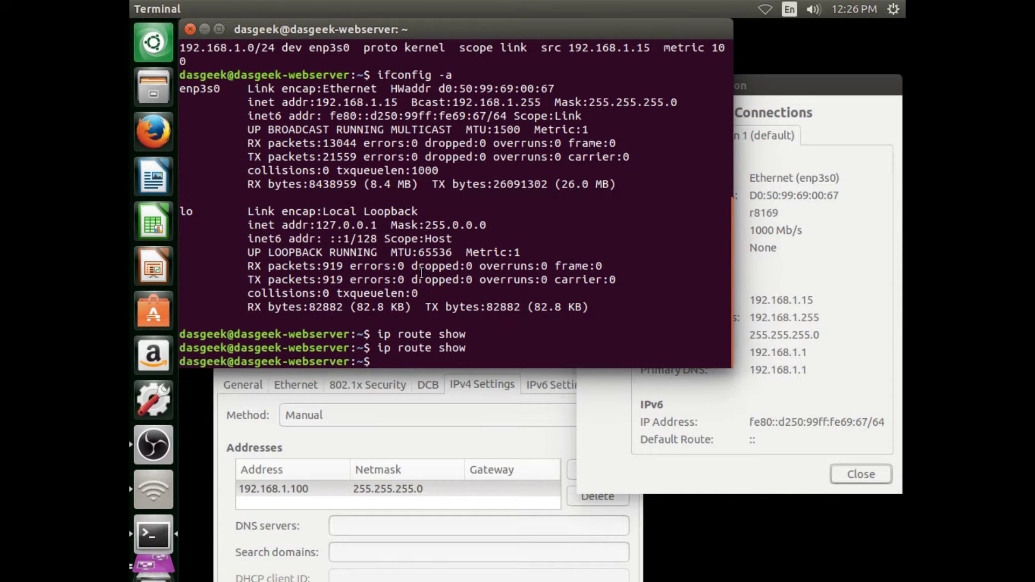
{"action": "scroll", "coordinate": [428, 277], "scroll_direction": "up", "scroll_amount": 4}
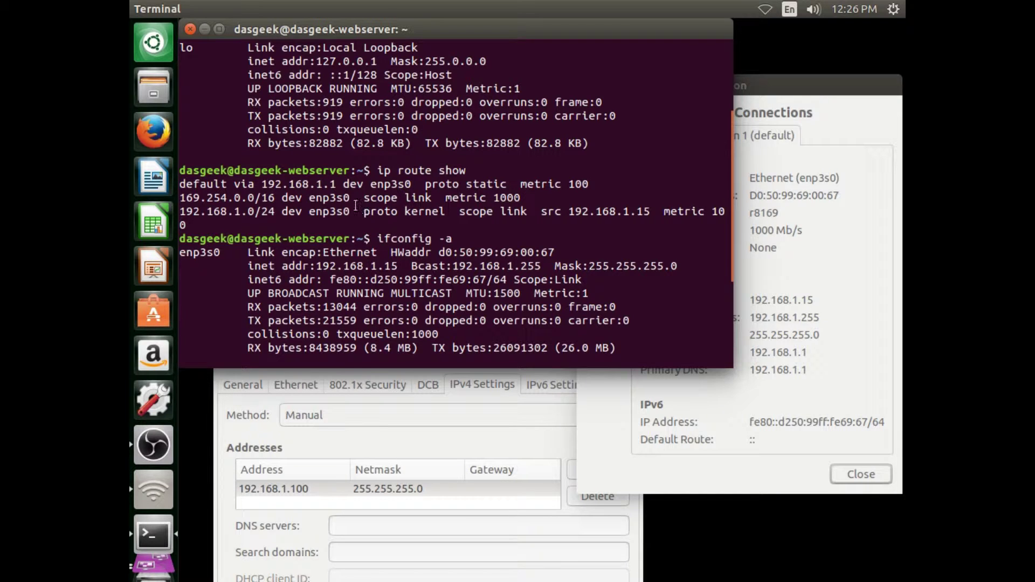
Highlight gateway 192.168.1.1 in both the route output and the connection details.
{"action": "left_click_drag", "start_coordinate": [265, 185], "coordinate": [336, 185]}
{"action": "left_click", "coordinate": [798, 369]}
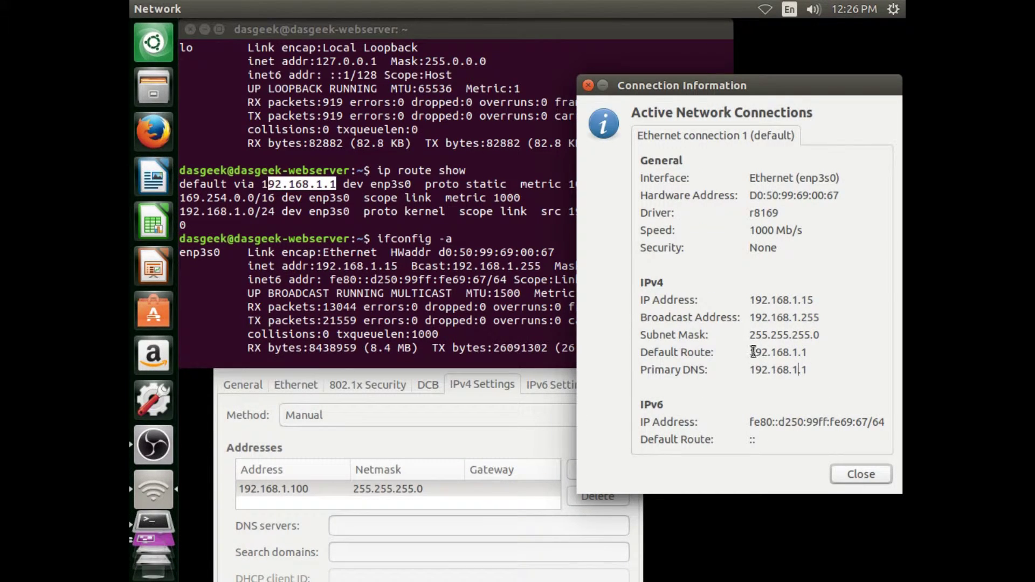
{"action": "left_click_drag", "start_coordinate": [750, 352], "coordinate": [808, 352]}
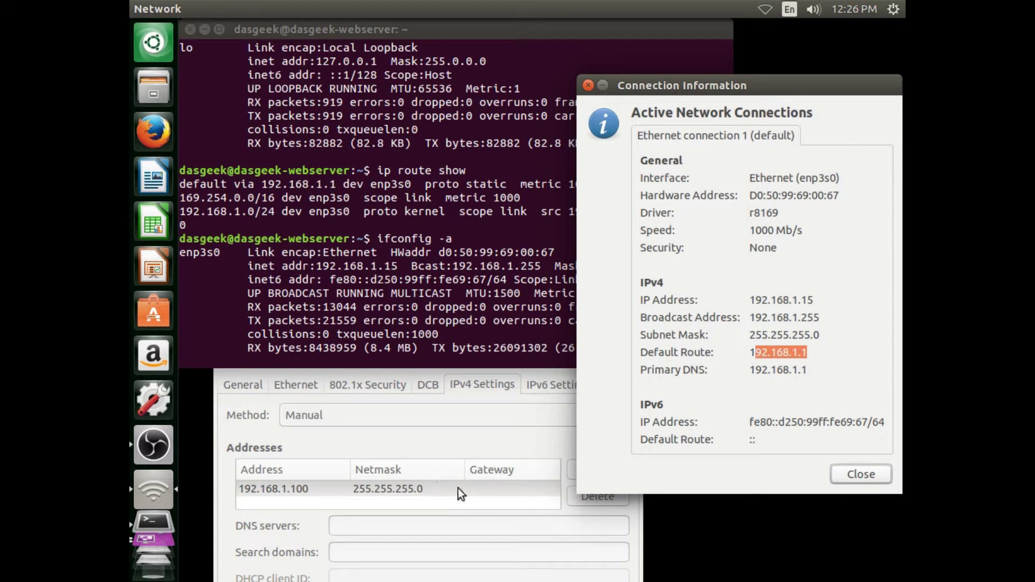
{"action": "left_click", "coordinate": [495, 488]}
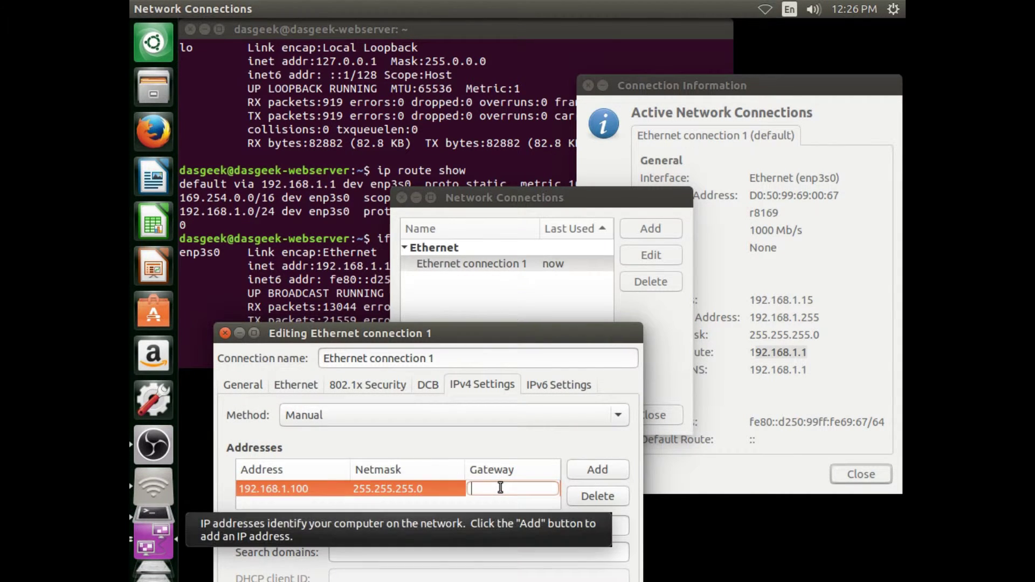
Set the address row's gateway to 192.168.1.1.
{"action": "type", "text": "192.1"}
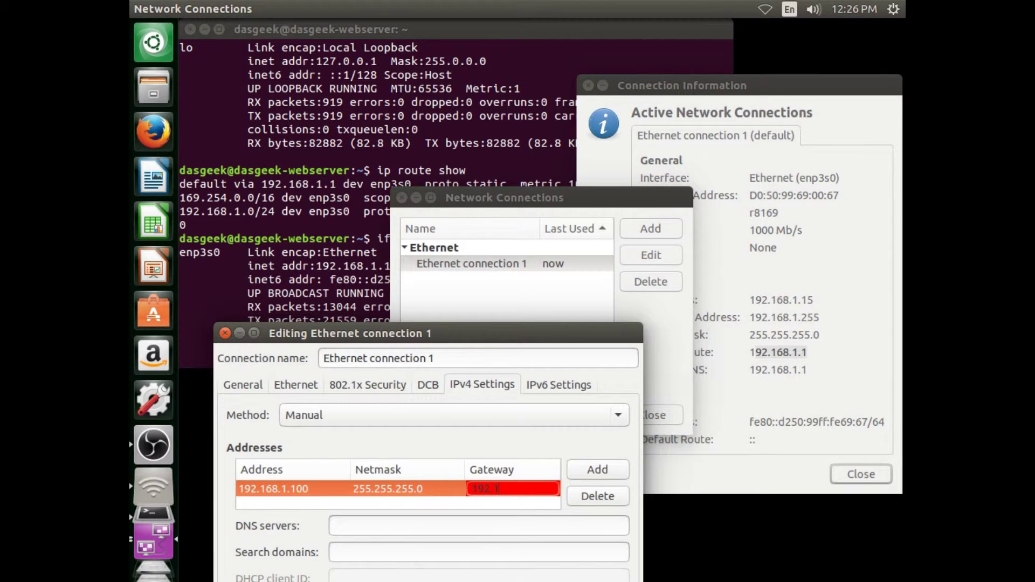
{"action": "type", "text": "68.1.1"}
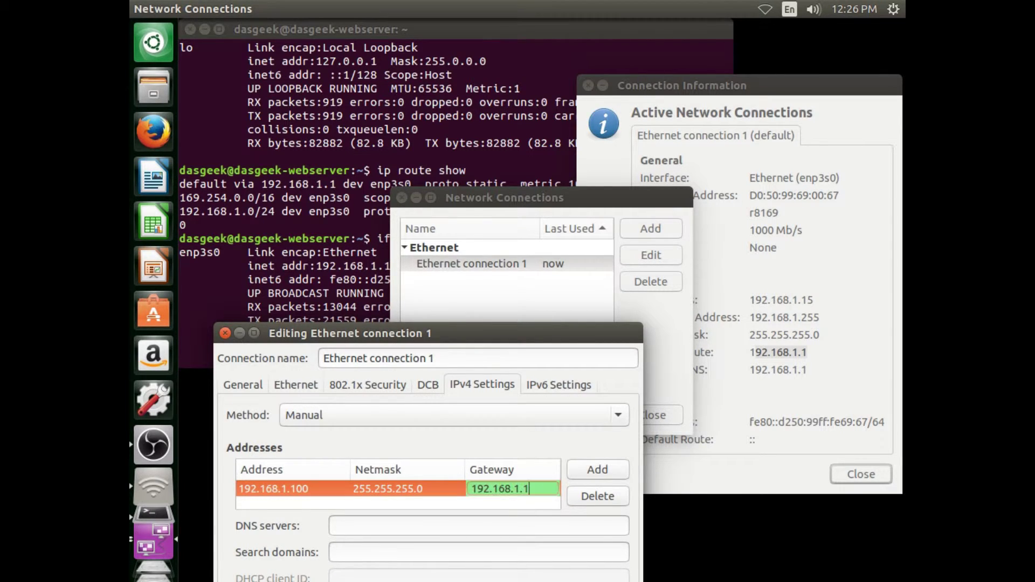
{"action": "key", "text": "Tab"}
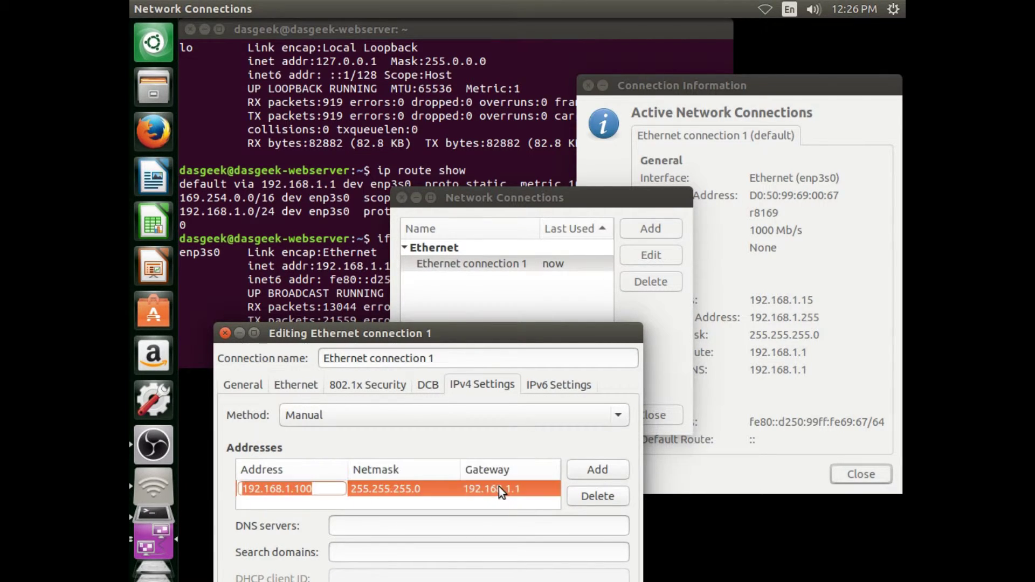
{"action": "left_click", "coordinate": [441, 524]}
{"action": "left_click_drag", "start_coordinate": [414, 345], "coordinate": [409, 168]}
Enter DNS servers 192.168.1.1, 8.8.8.8, save the connection and close Network Connections.
{"action": "type", "text": "189"}
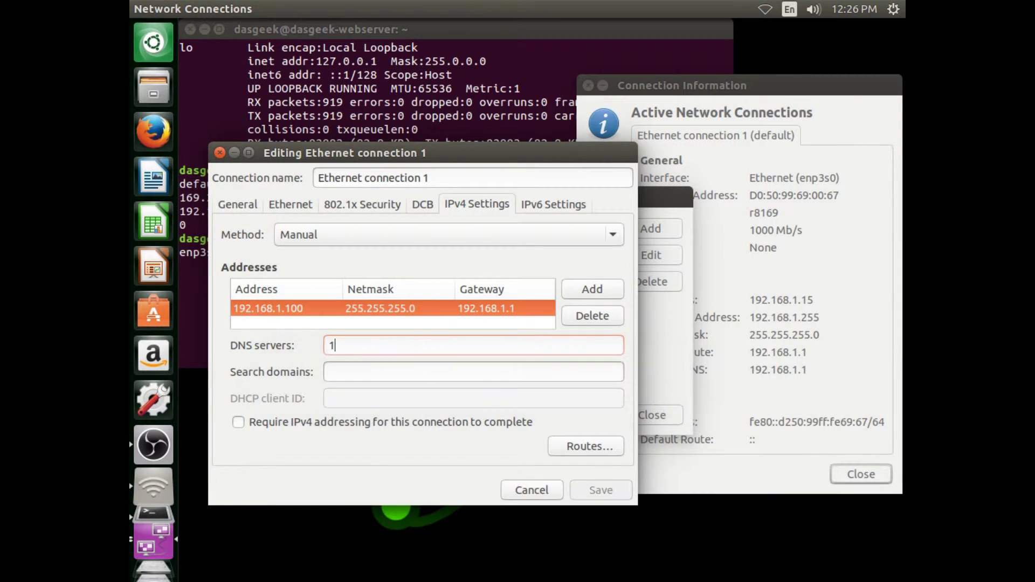
{"action": "key", "text": "BackSpace"}
{"action": "key", "text": "BackSpace"}
{"action": "type", "text": "92.168.1.1,"}
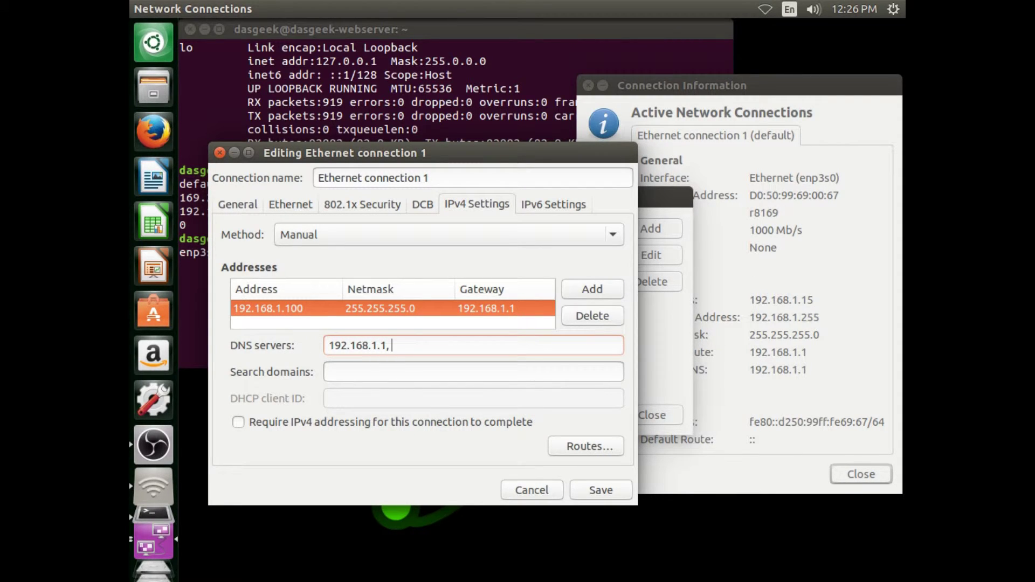
{"action": "type", "text": " 8.8.8.8"}
{"action": "left_click", "coordinate": [593, 490]}
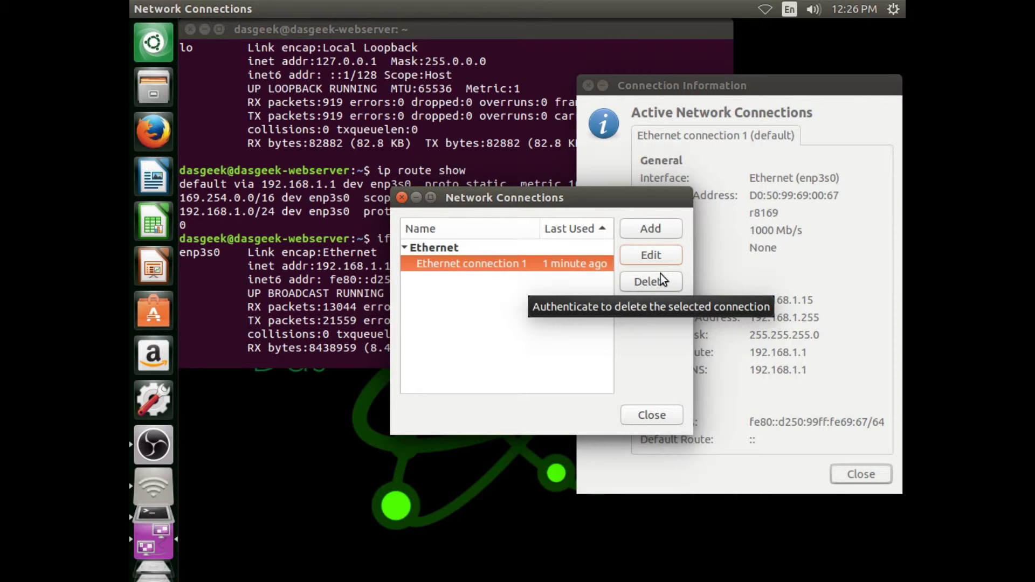
{"action": "left_click", "coordinate": [653, 415]}
Reconnect Ethernet connection 1 from the network menu to apply the settings.
{"action": "left_click", "coordinate": [422, 239]}
{"action": "scroll", "coordinate": [426, 258], "scroll_direction": "up", "scroll_amount": 2}
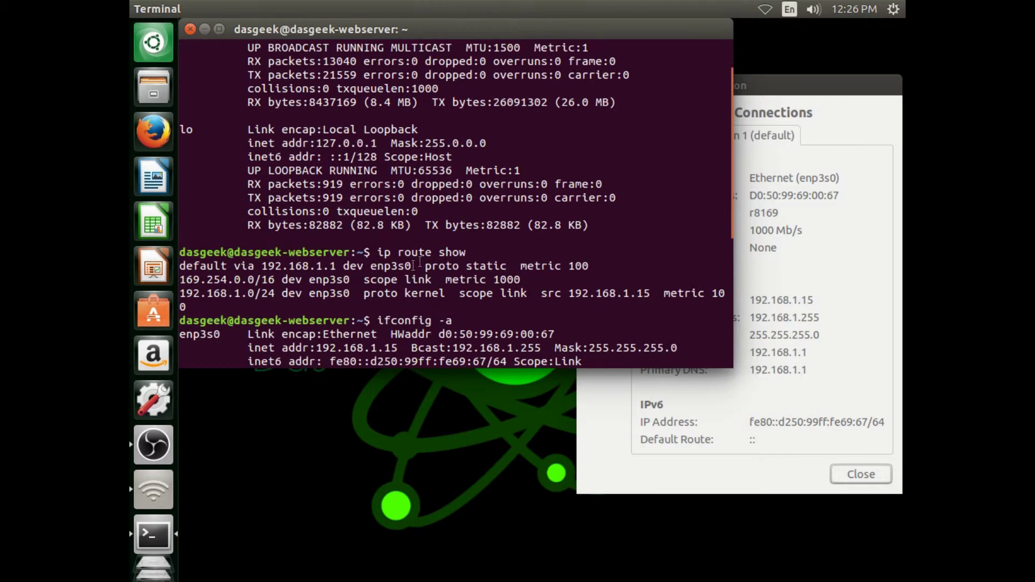
{"action": "left_click", "coordinate": [766, 8]}
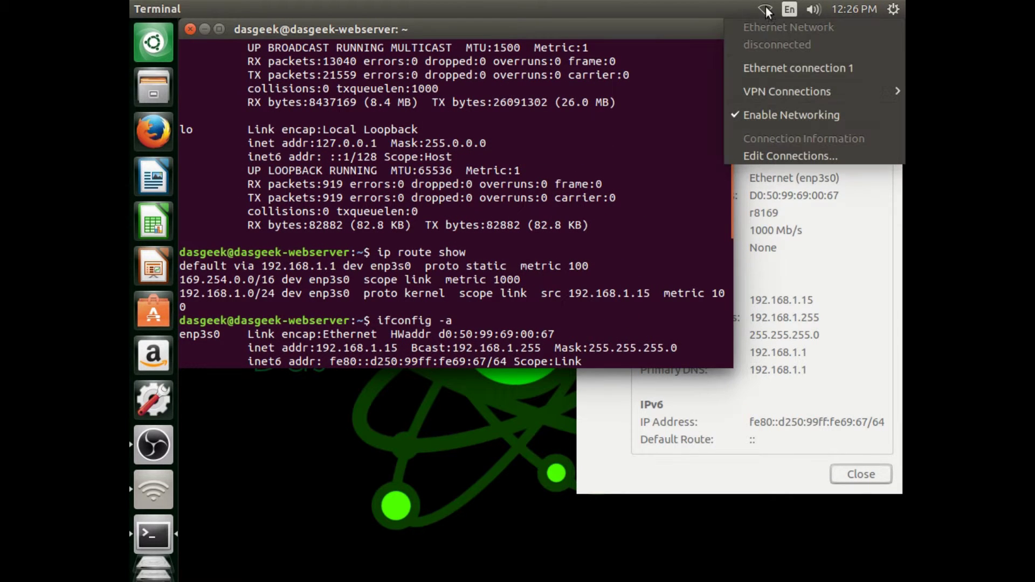
{"action": "left_click", "coordinate": [767, 69]}
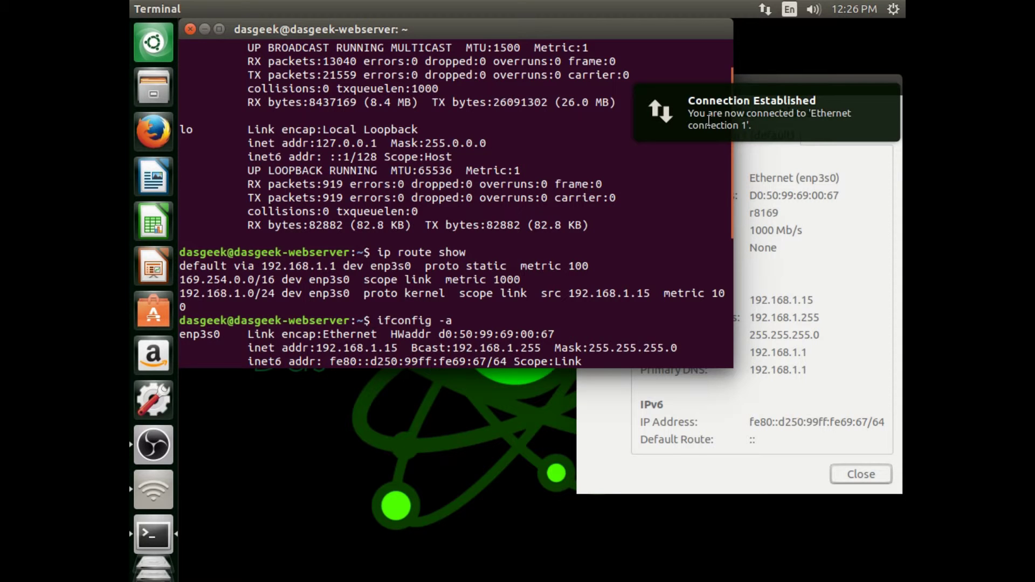
Rerun ifconfig -a to confirm enp3s0 now has 192.168.1.100.
{"action": "scroll", "coordinate": [510, 337], "scroll_direction": "down", "scroll_amount": 6}
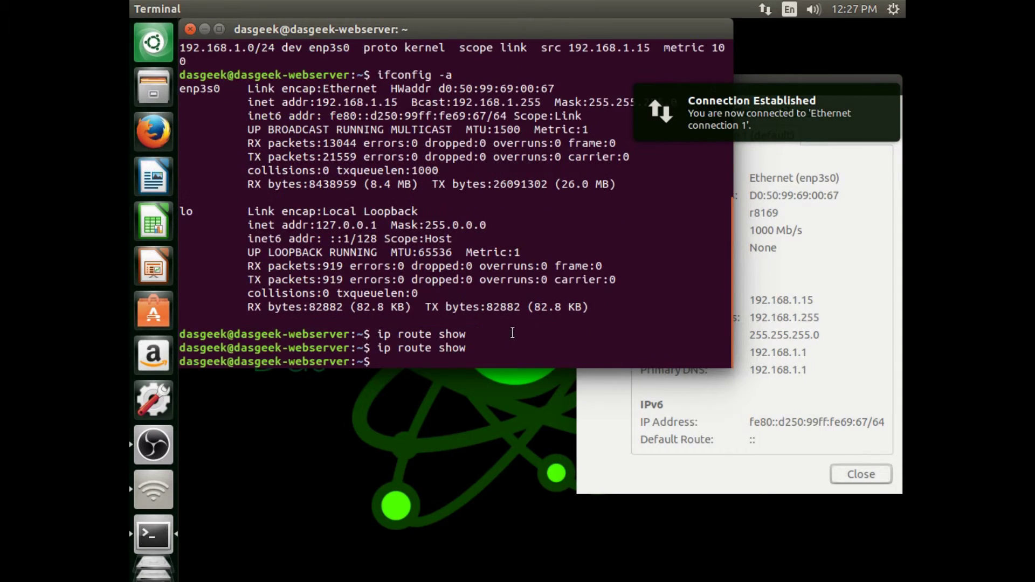
{"action": "key", "text": "Up"}
{"action": "key", "text": "Up"}
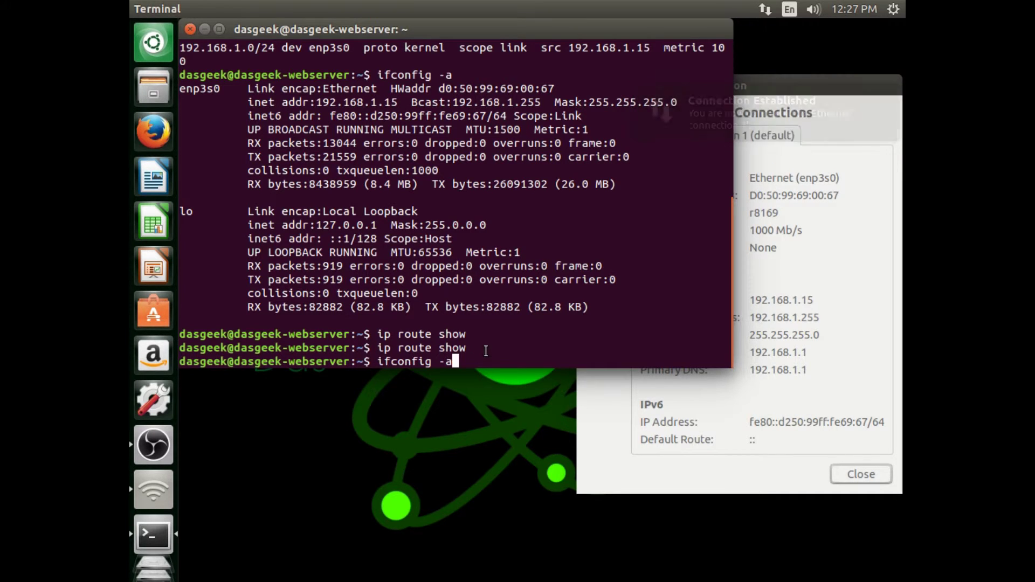
{"action": "key", "text": "Return"}
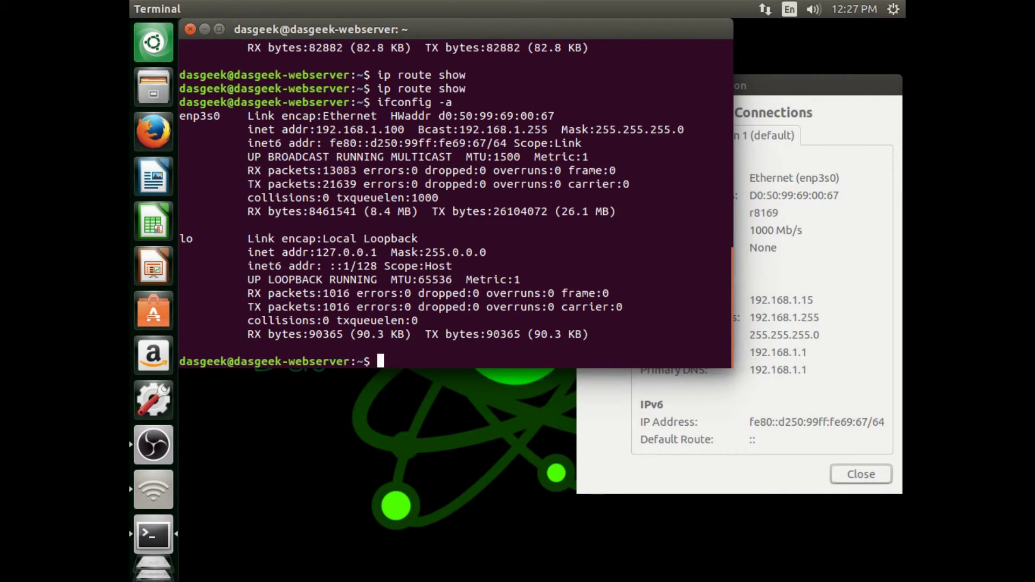
Select the new address 192.168.1.100, then search Google for 'test' in Firefox.
{"action": "left_click_drag", "start_coordinate": [320, 128], "coordinate": [410, 135]}
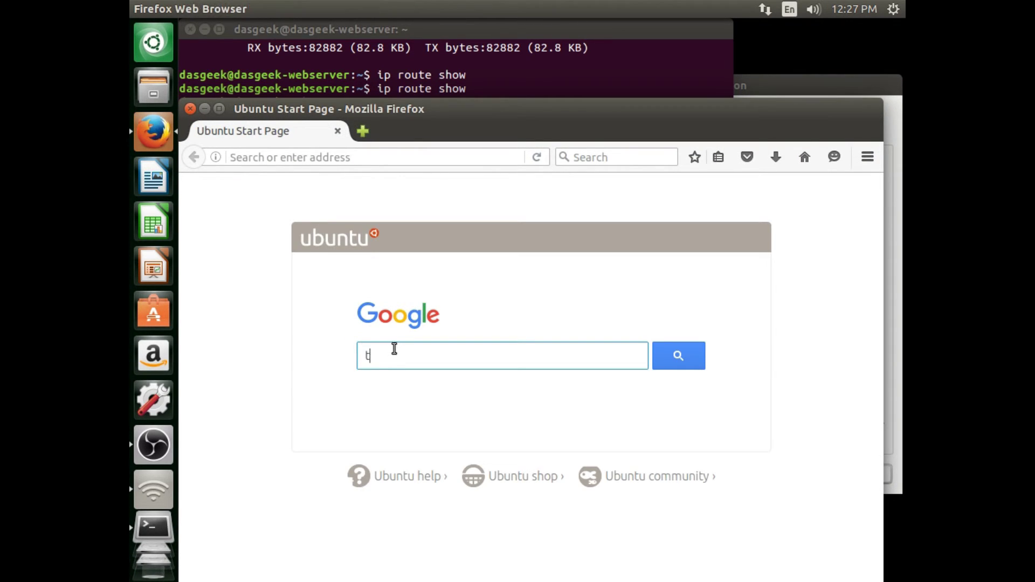
{"action": "type", "text": "est"}
{"action": "key", "text": "Return"}
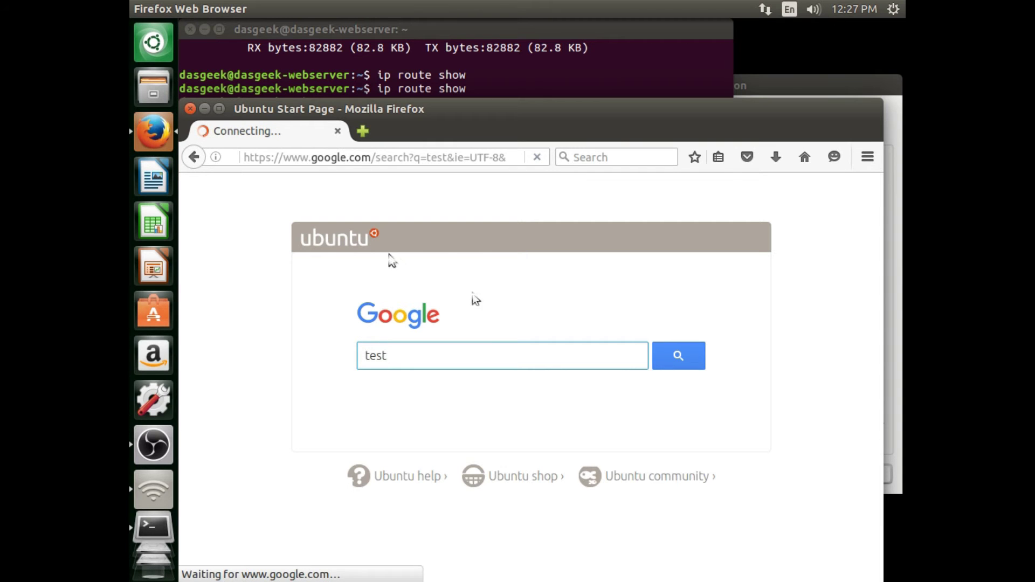